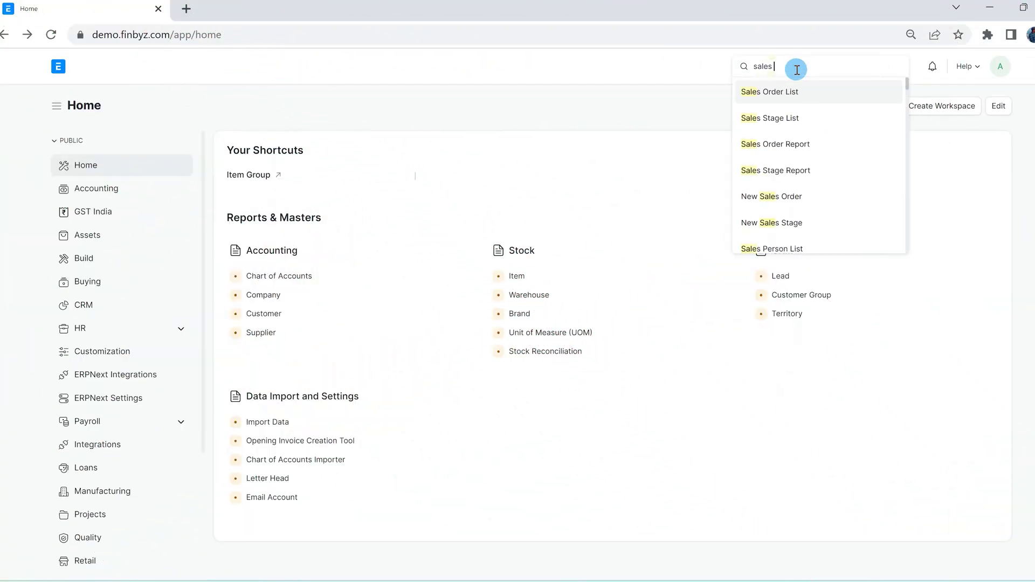
pyautogui.write('in')
# Start a new Sales Invoice for customer Asian Junction.
pyautogui.press('Return')
pyautogui.click(963, 106)
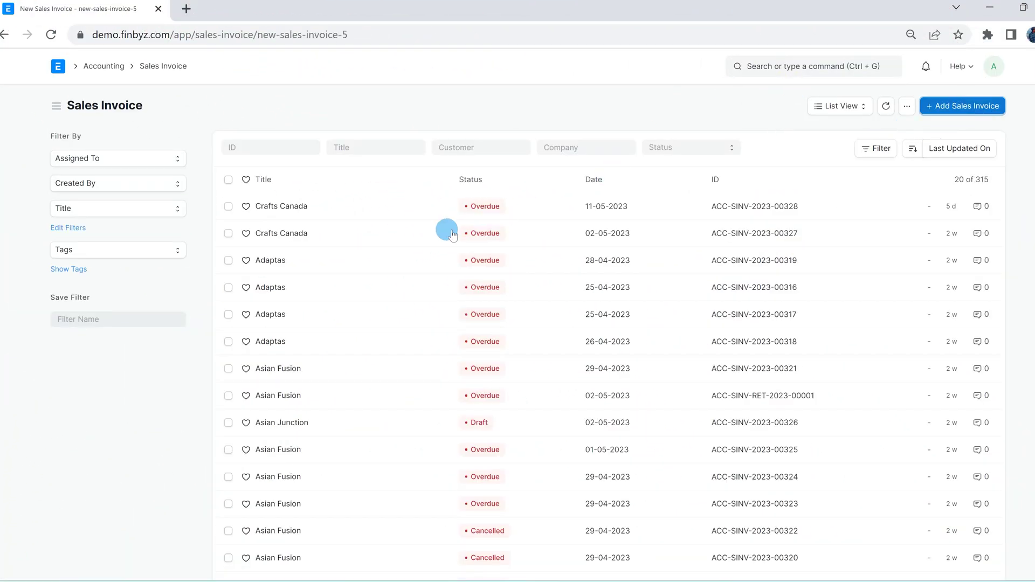
pyautogui.click(308, 239)
pyautogui.write('as')
pyautogui.click(285, 306)
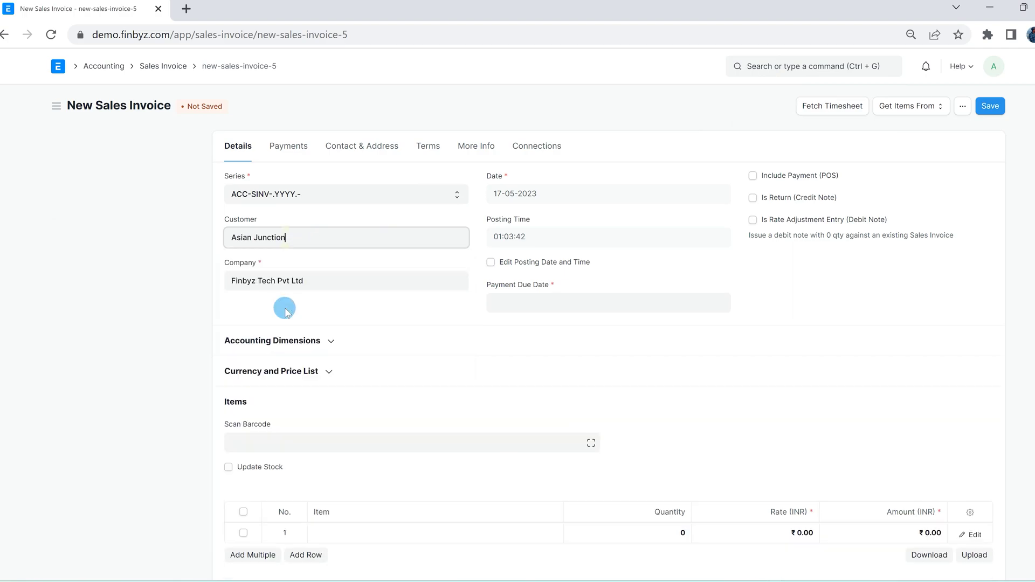
pyautogui.scroll(-1, 354, 273)
# Add 1,000 Autocad at rate 1,000 and save the draft invoice.
pyautogui.click(384, 458)
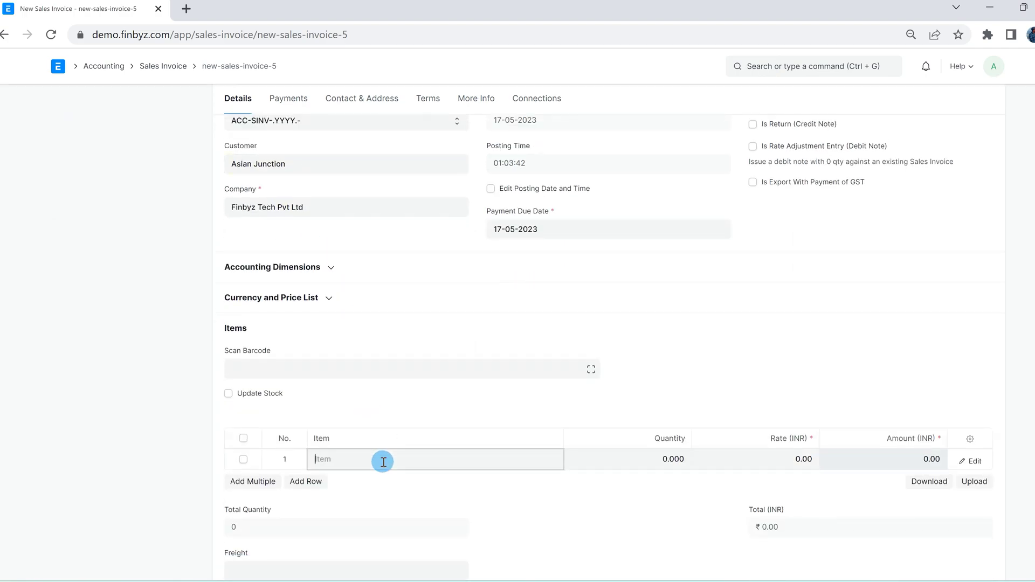
pyautogui.click(363, 555)
pyautogui.click(628, 452)
pyautogui.write('000')
pyautogui.press('Tab')
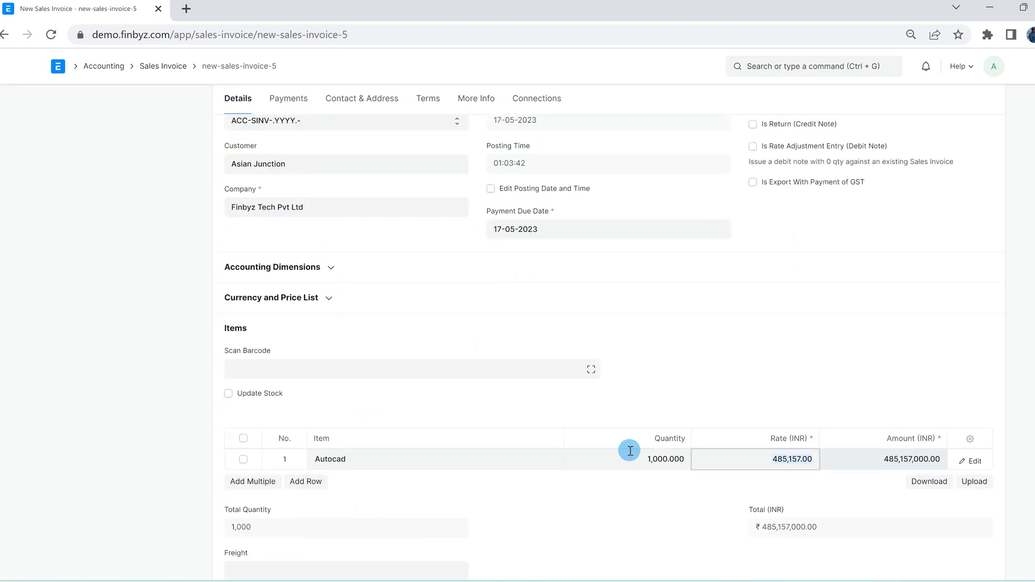
pyautogui.click(682, 474)
pyautogui.scroll(-2, 684, 474)
pyautogui.scroll(2, 809, 324)
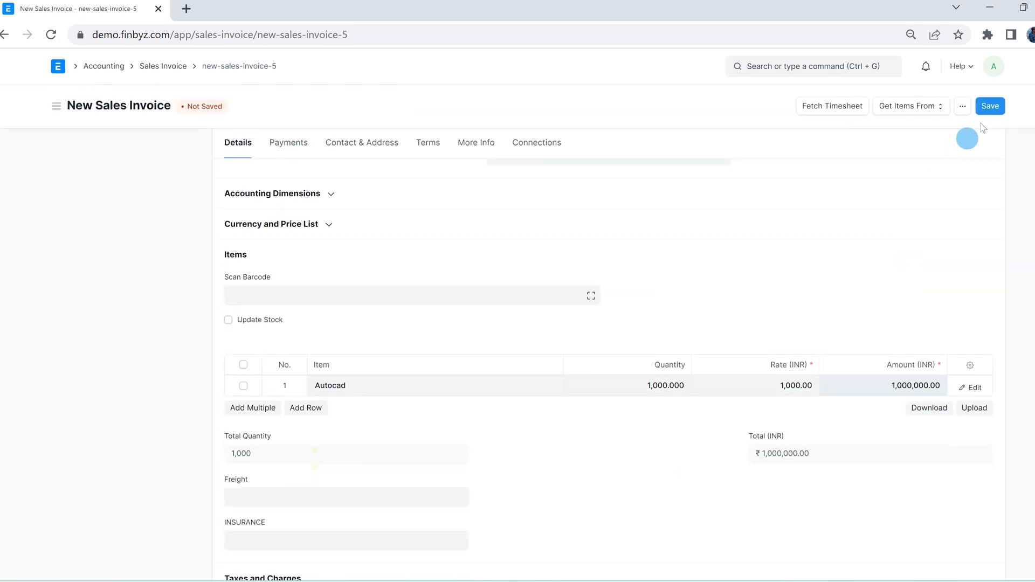
pyautogui.click(989, 105)
pyautogui.scroll(-3, 661, 307)
pyautogui.scroll(-3, 623, 328)
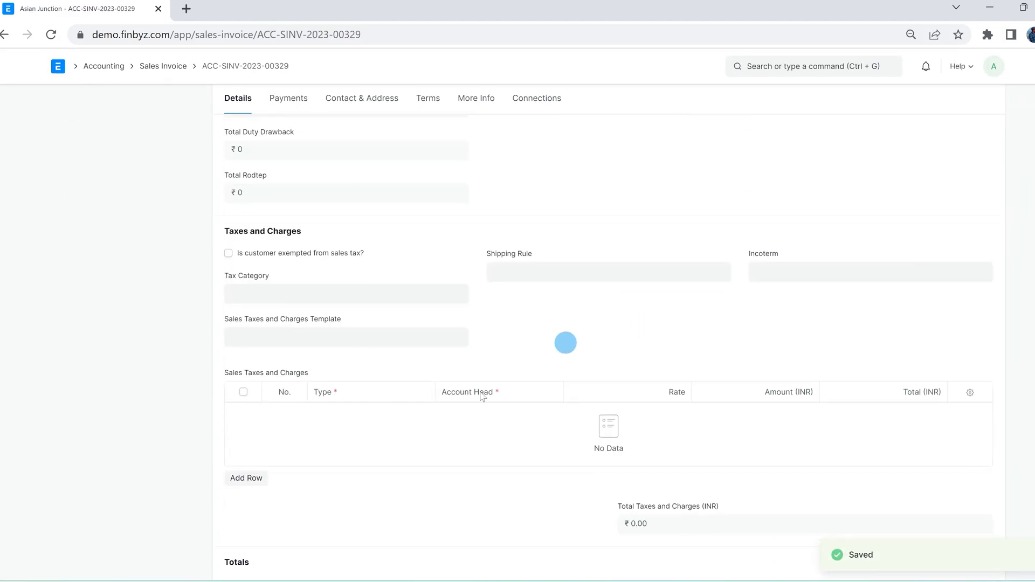
pyautogui.scroll(1, 564, 342)
# Add an Actual tax row for Freight and Forwarding Charges of 5,000.
pyautogui.click(256, 552)
pyautogui.scroll(-3, 377, 335)
pyautogui.scroll(3, 388, 347)
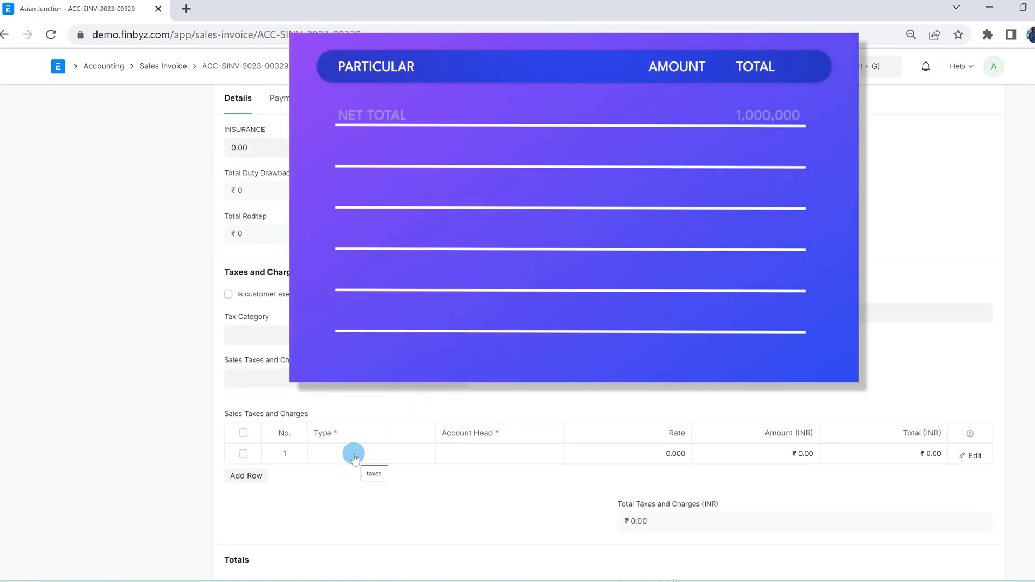
pyautogui.click(354, 460)
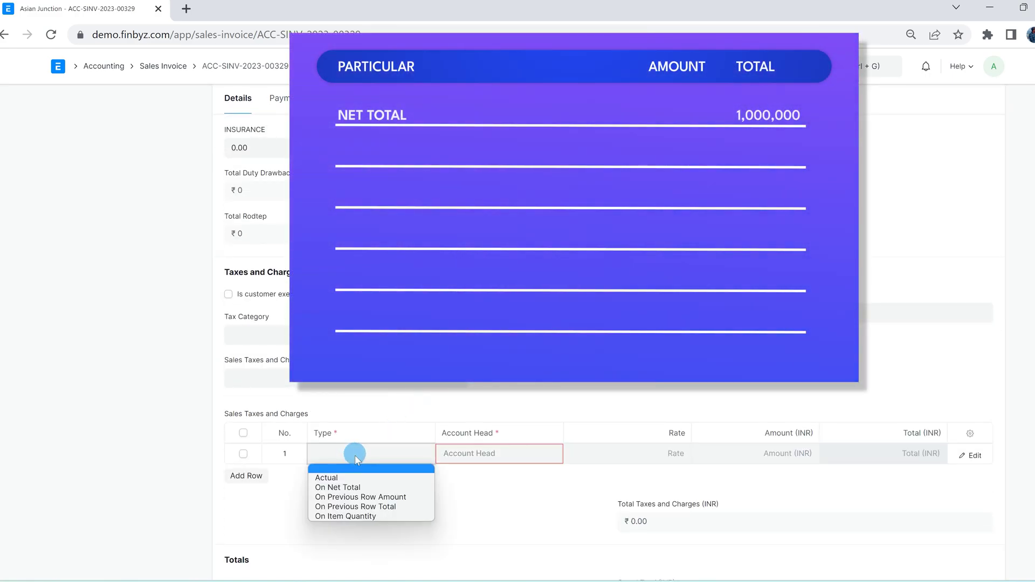
pyautogui.click(356, 480)
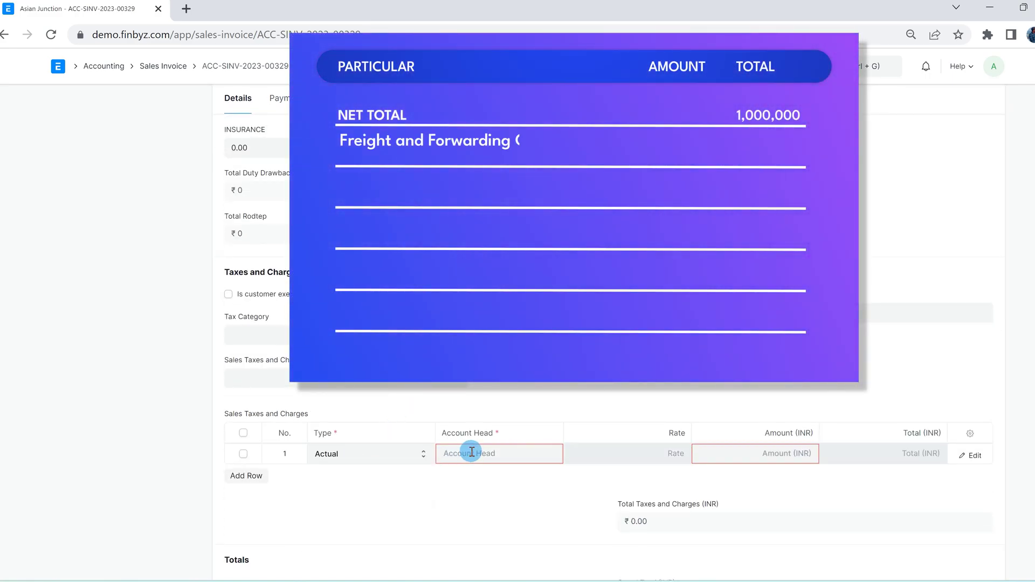
pyautogui.click(454, 477)
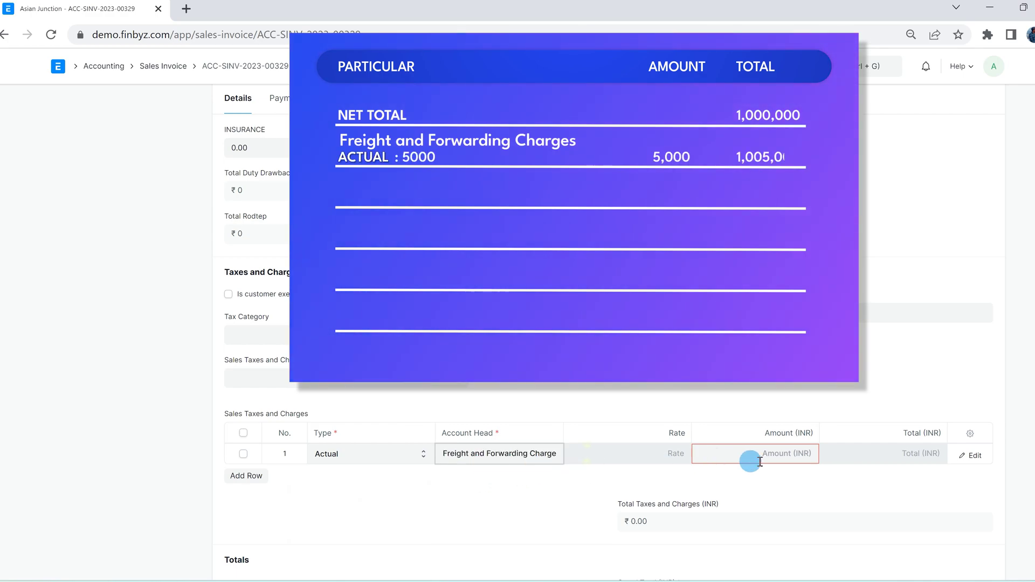
pyautogui.click(760, 457)
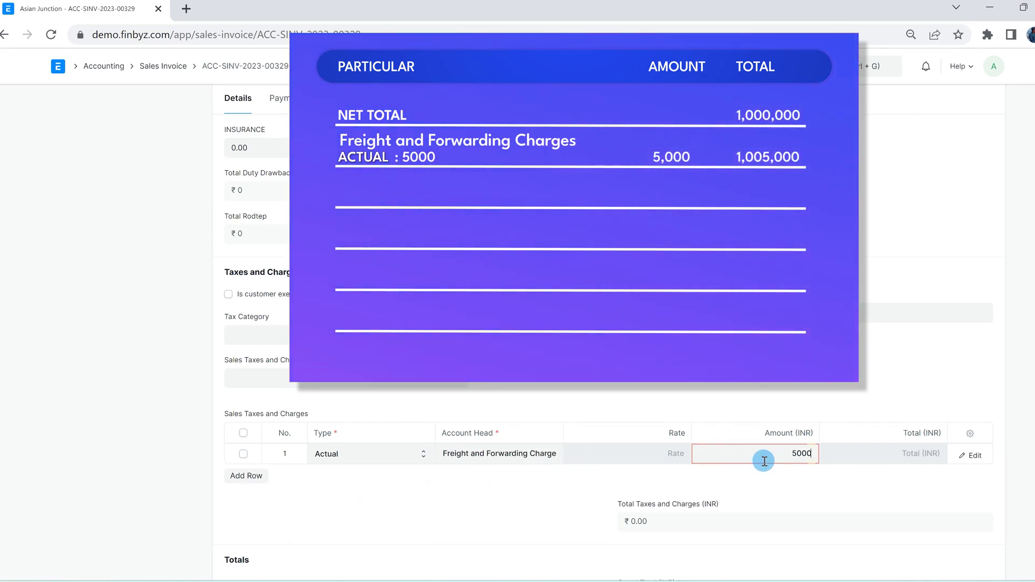
pyautogui.click(737, 483)
# Add a second charge row: Packing Charges - FTPL at 5% On Net Total.
pyautogui.click(246, 475)
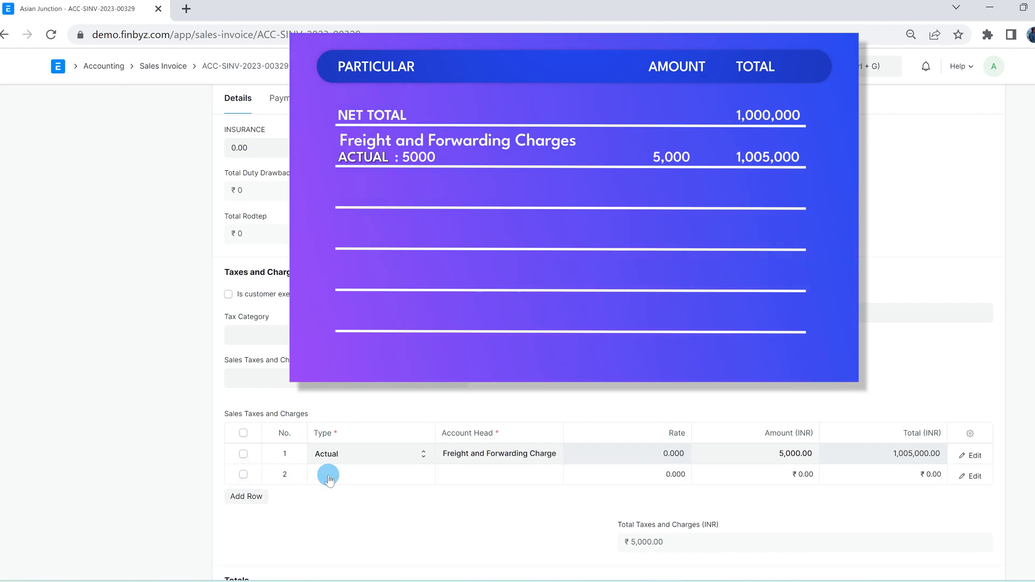
pyautogui.click(345, 481)
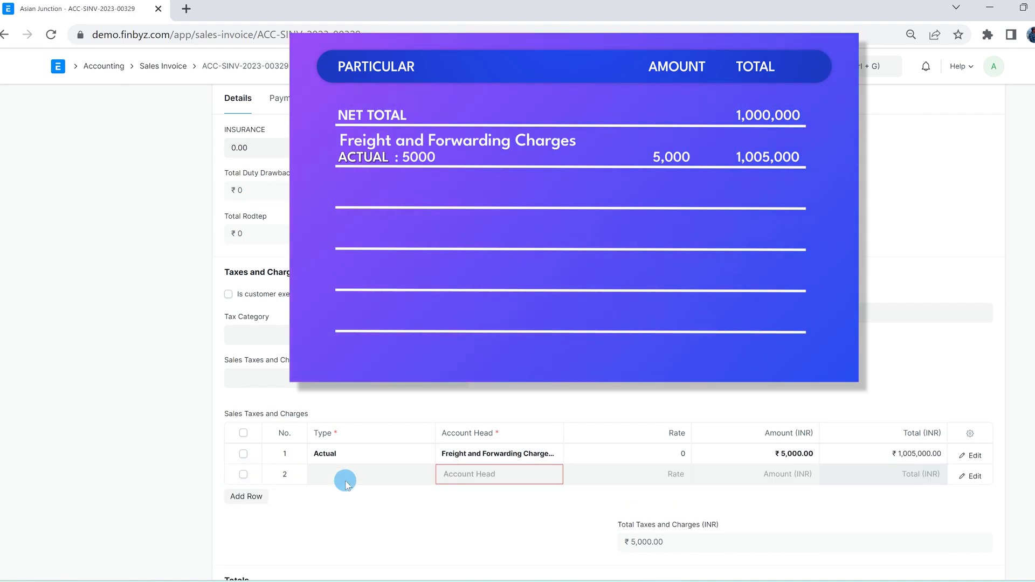
pyautogui.click(345, 483)
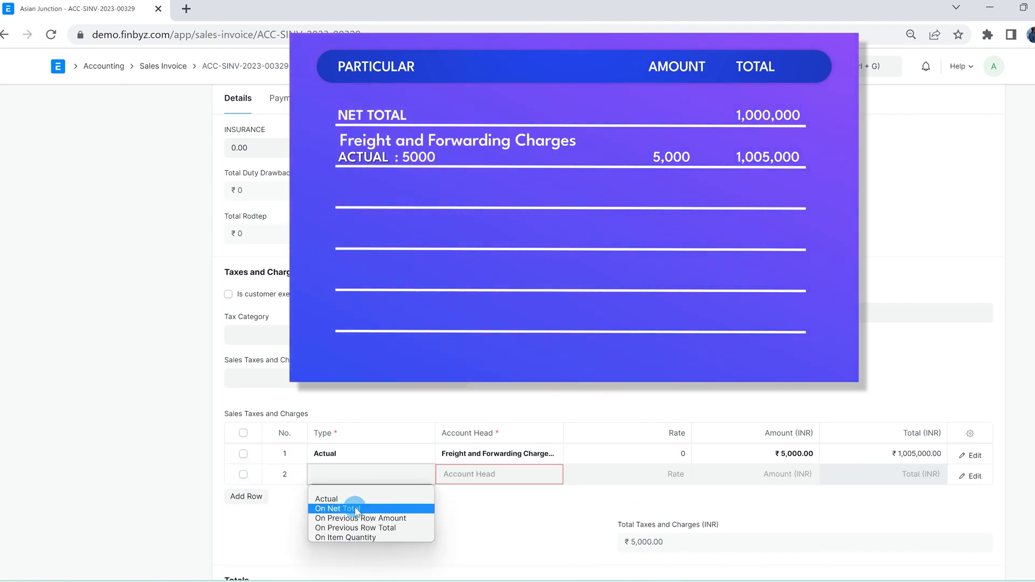
pyautogui.click(357, 509)
pyautogui.write('P')
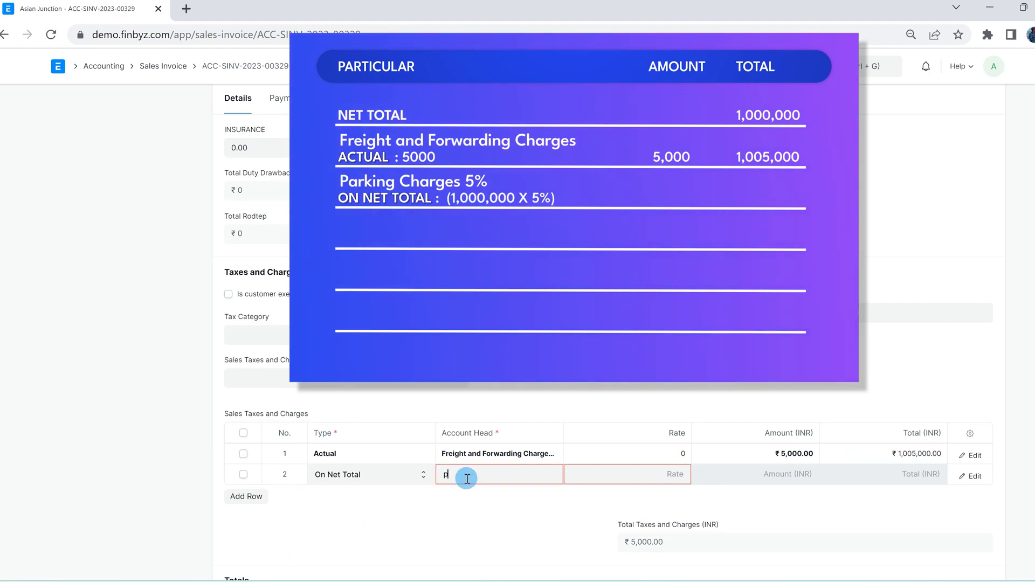
pyautogui.click(474, 505)
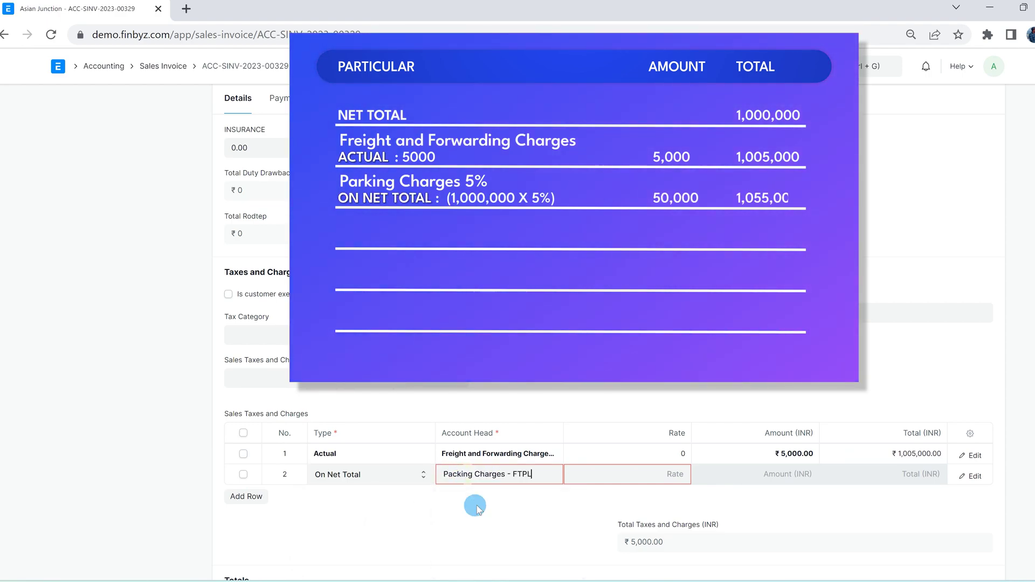
pyautogui.click(660, 482)
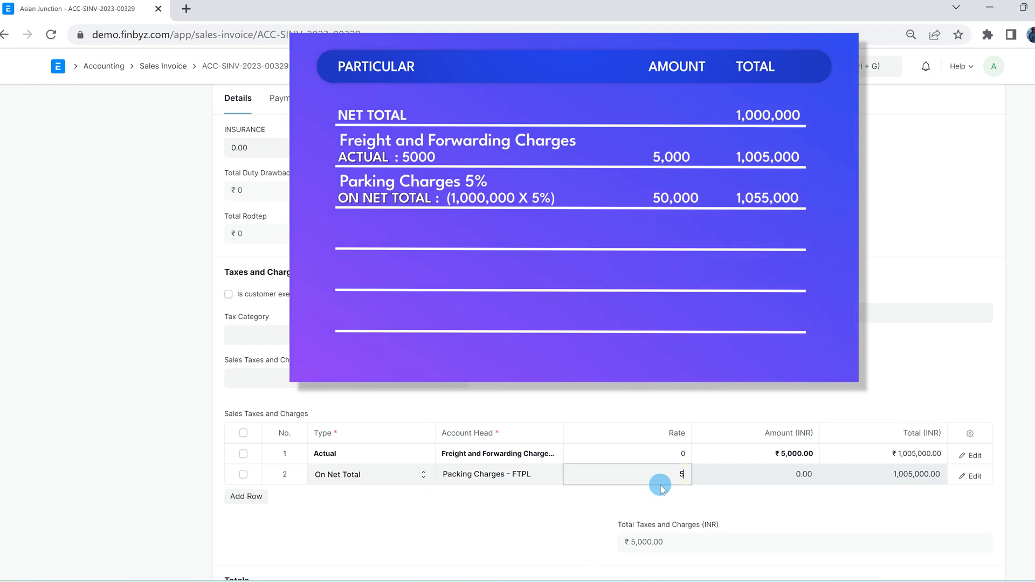
pyautogui.click(564, 501)
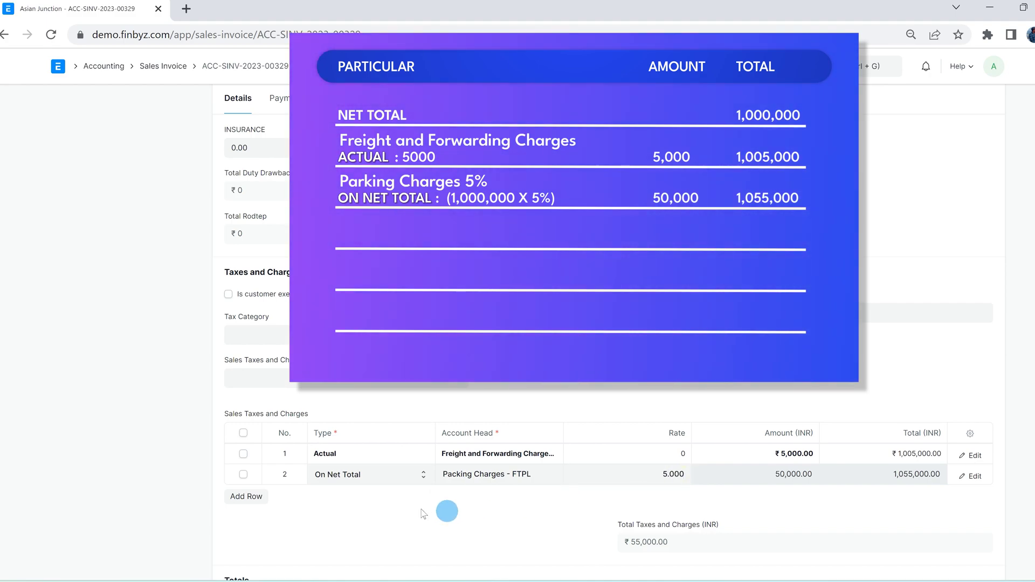
# Add row 3, OUTPUT CESS - FTPL at 5% On Previous Row Amount, and review its details.
pyautogui.click(248, 497)
pyautogui.click(353, 494)
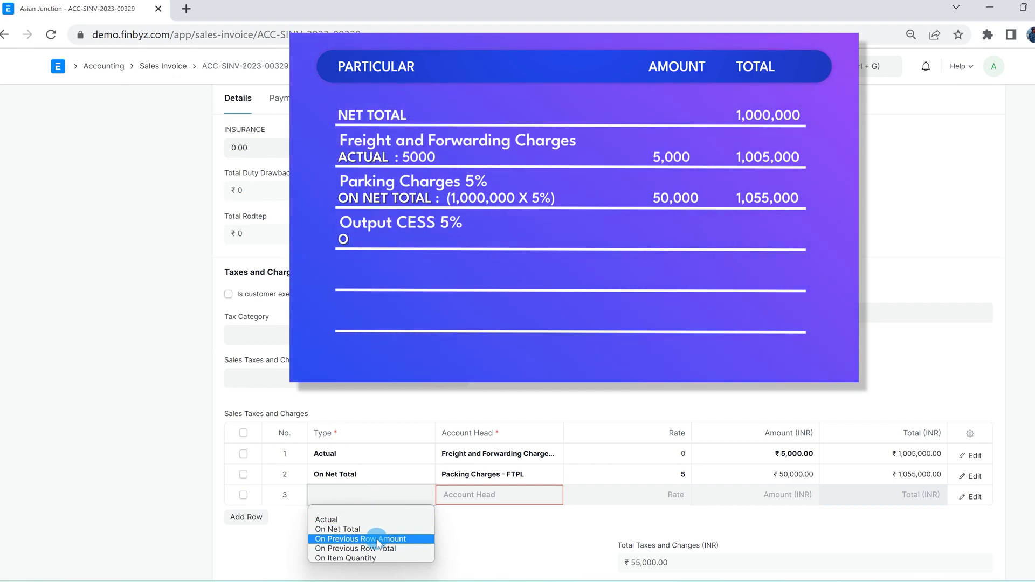
pyautogui.click(366, 539)
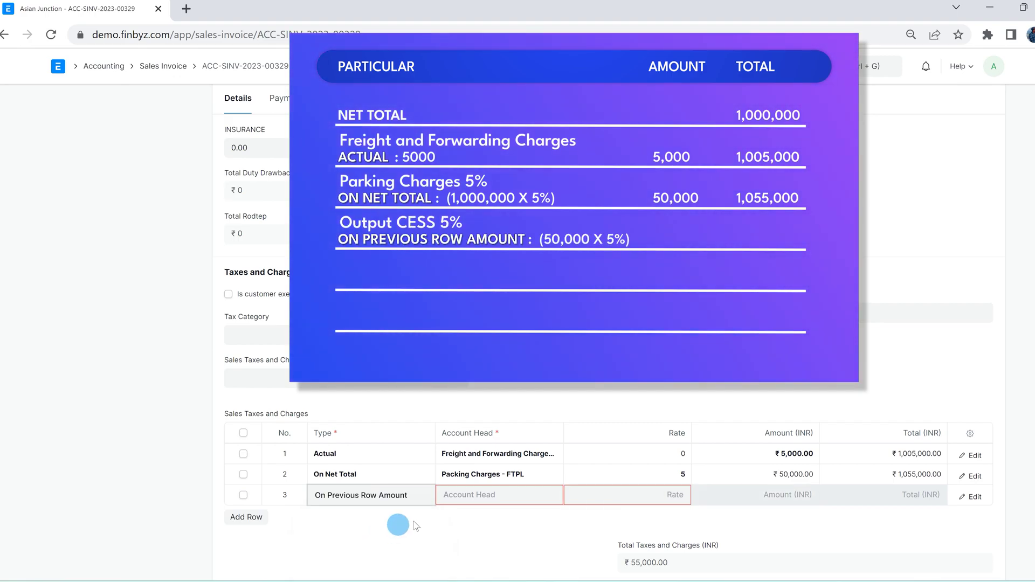
pyautogui.click(464, 500)
pyautogui.write('cess')
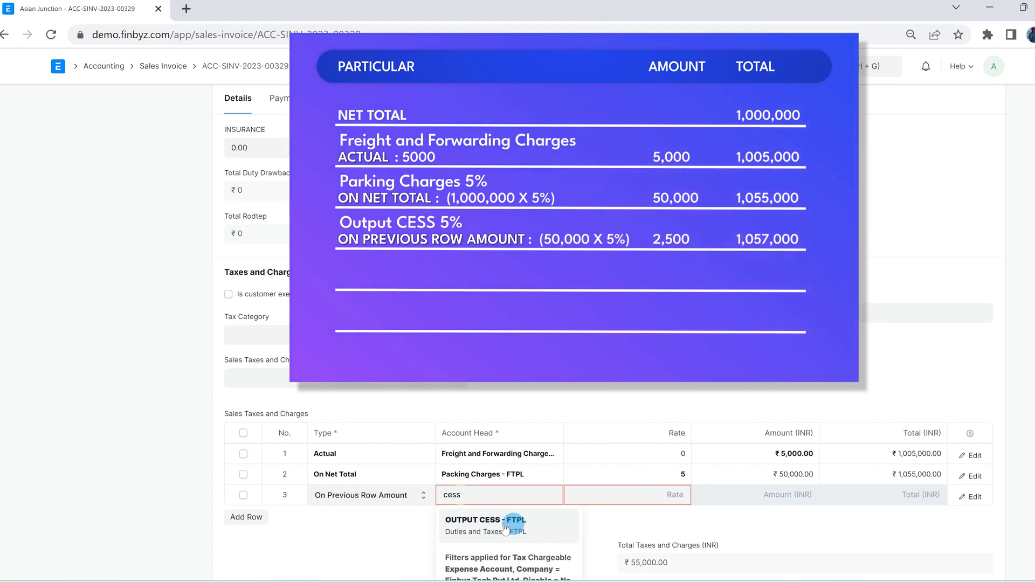
pyautogui.click(508, 525)
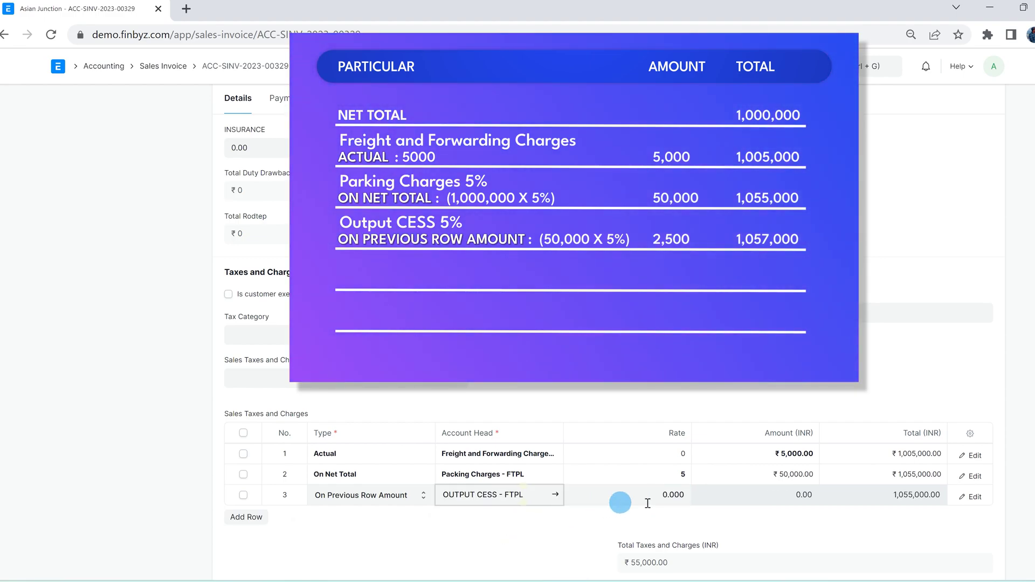
pyautogui.click(664, 500)
pyautogui.write('5')
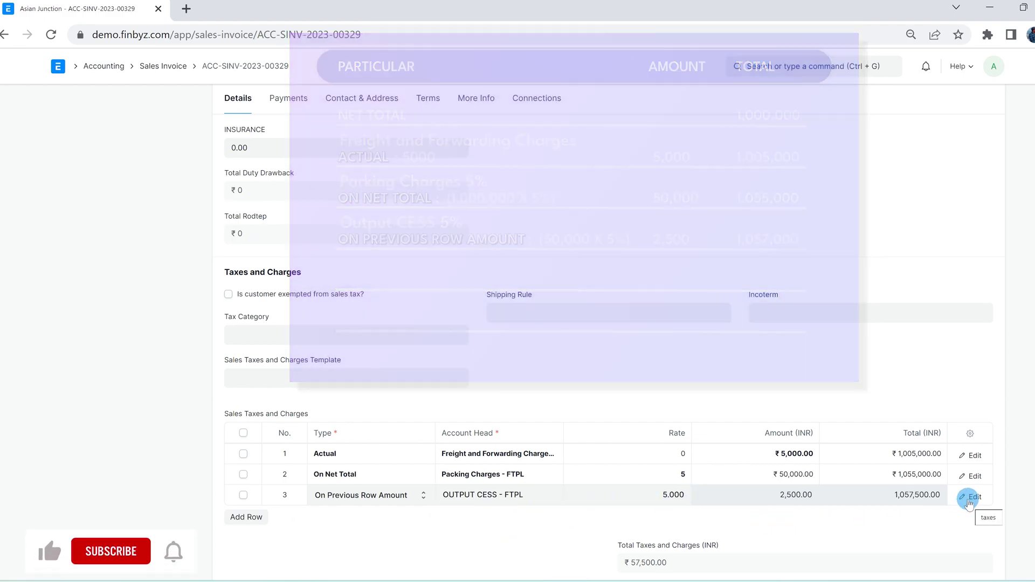
pyautogui.click(969, 496)
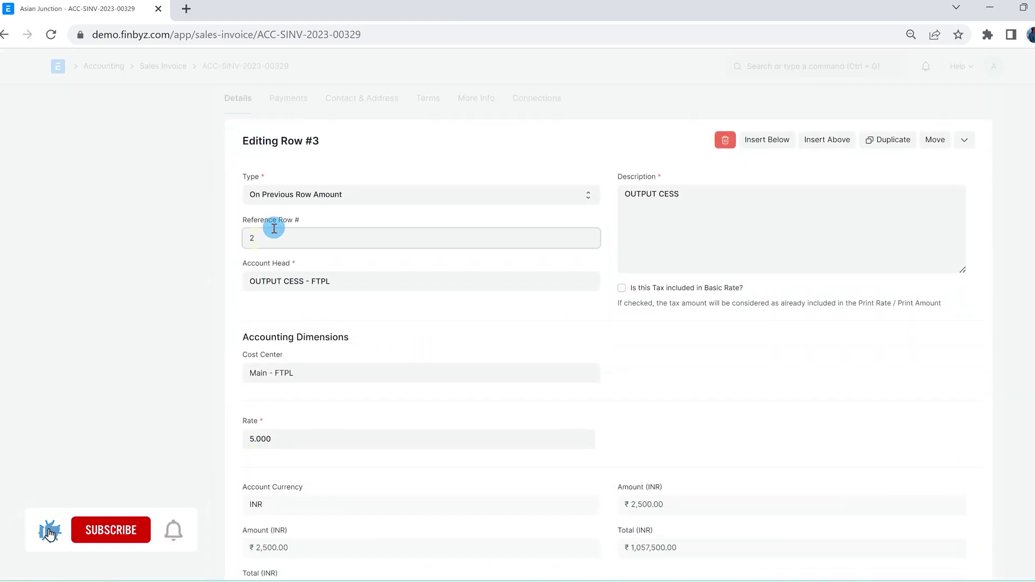
pyautogui.click(199, 282)
# Add row 4: Transportation Charges - FTPL at rate 100 On Item Quantity.
pyautogui.click(246, 533)
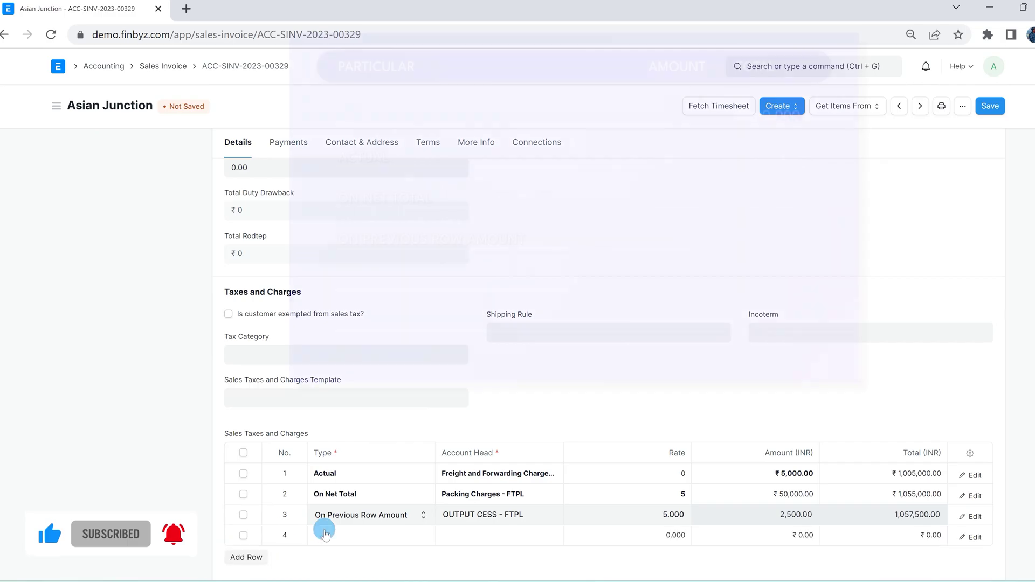
pyautogui.click(371, 534)
pyautogui.click(376, 526)
pyautogui.click(478, 536)
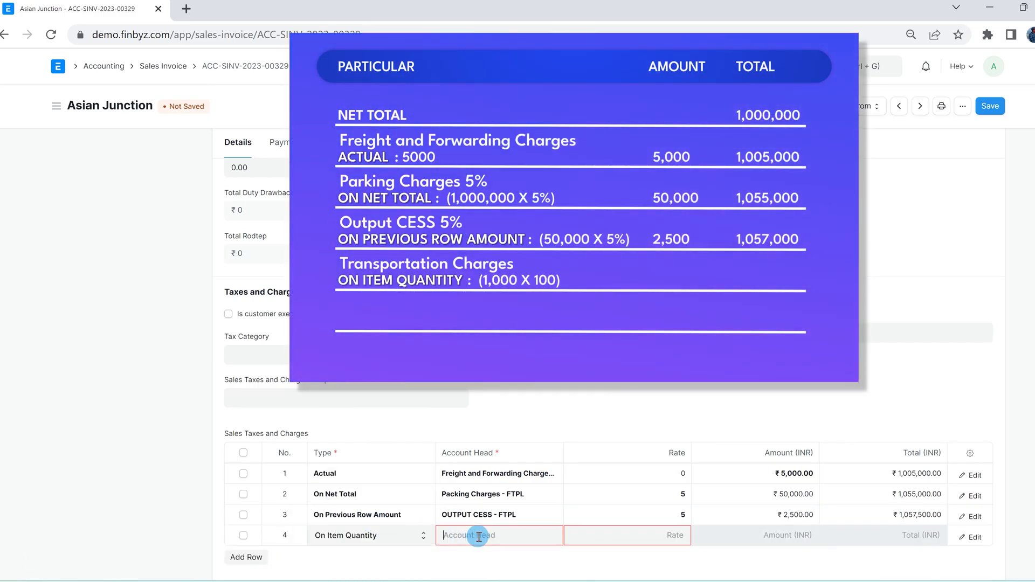
pyautogui.write('tran')
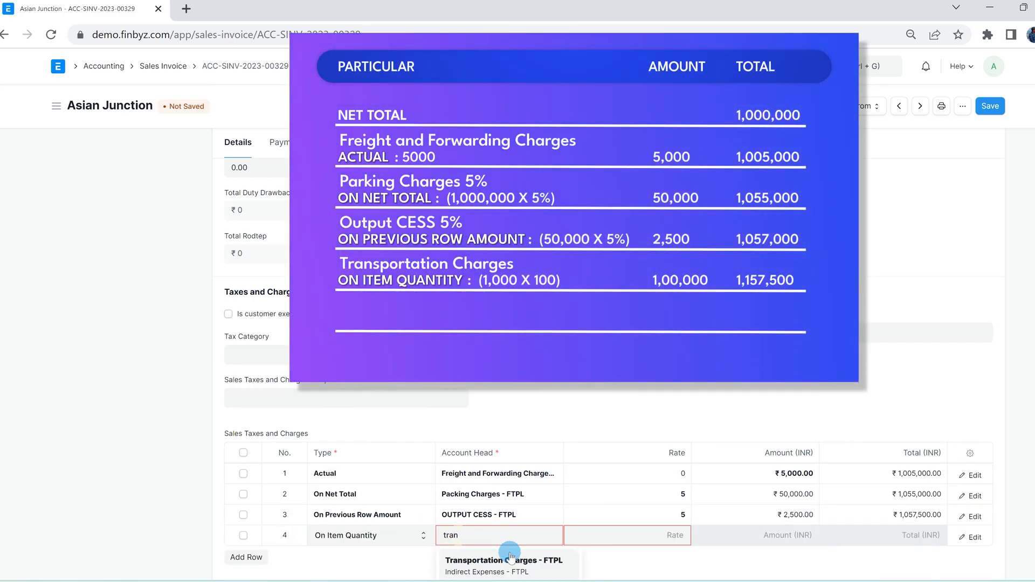
pyautogui.click(510, 558)
pyautogui.click(660, 536)
pyautogui.write('100.000')
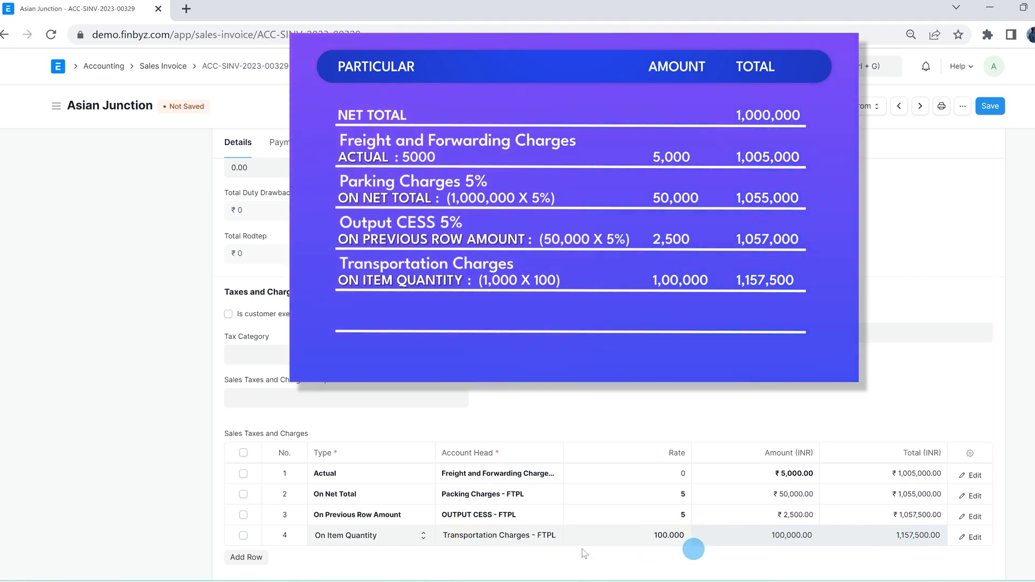
pyautogui.click(243, 557)
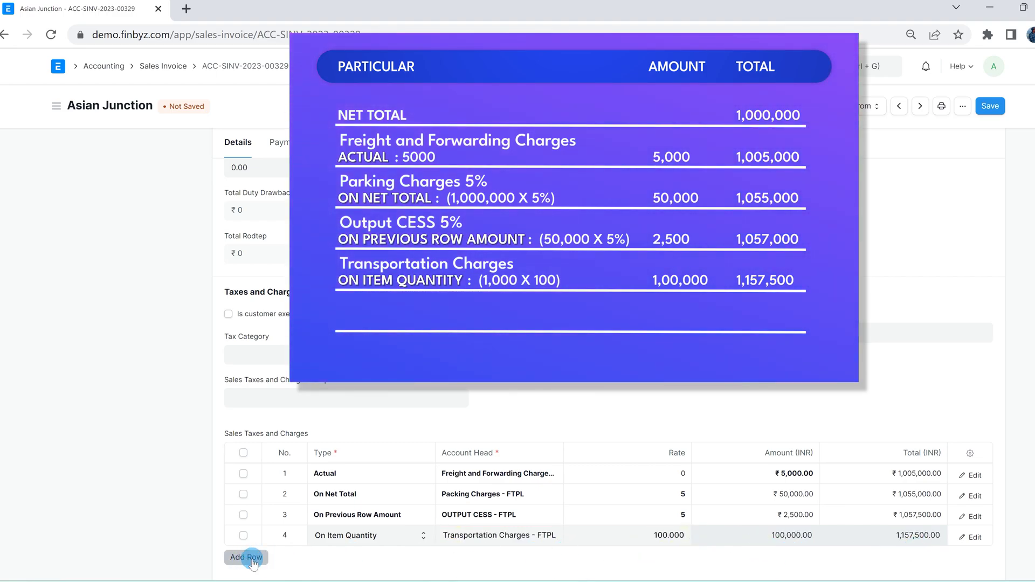
# Make row 5 an 18% On Previous Row Total charge to Output Tax IGST - FTPL.
pyautogui.click(334, 556)
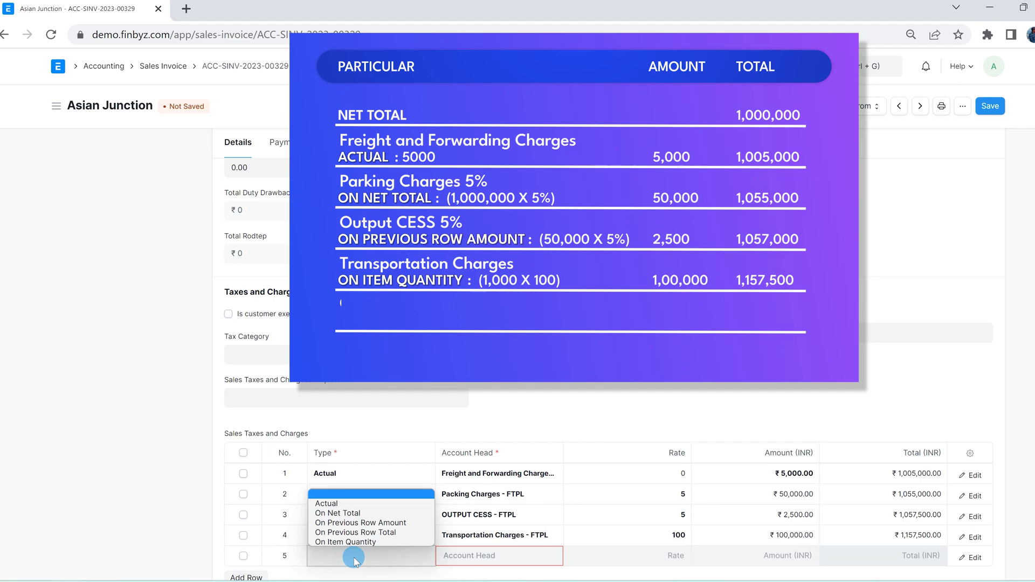
pyautogui.click(379, 534)
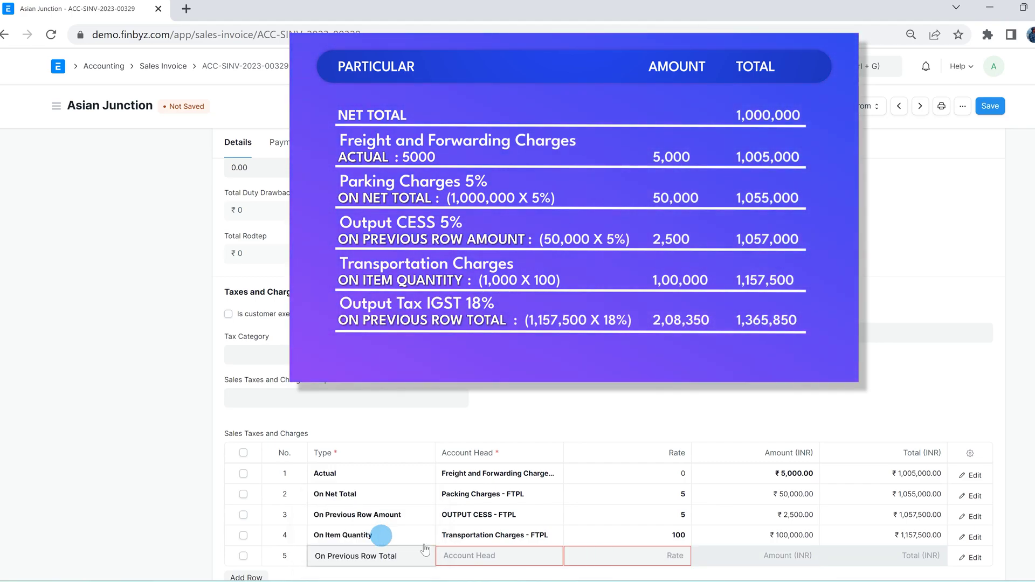
pyautogui.click(481, 555)
pyautogui.write('output')
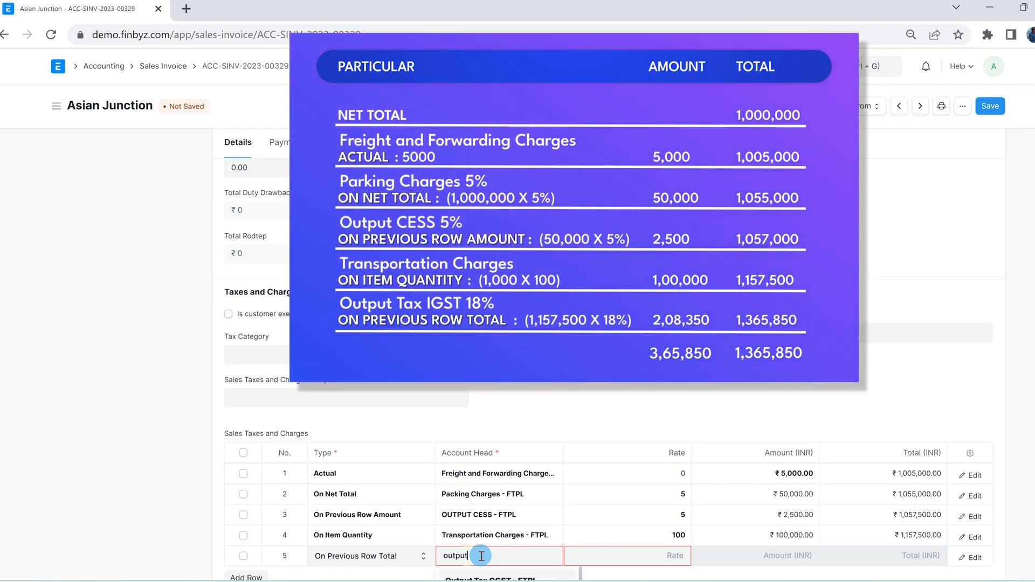
pyautogui.click(512, 545)
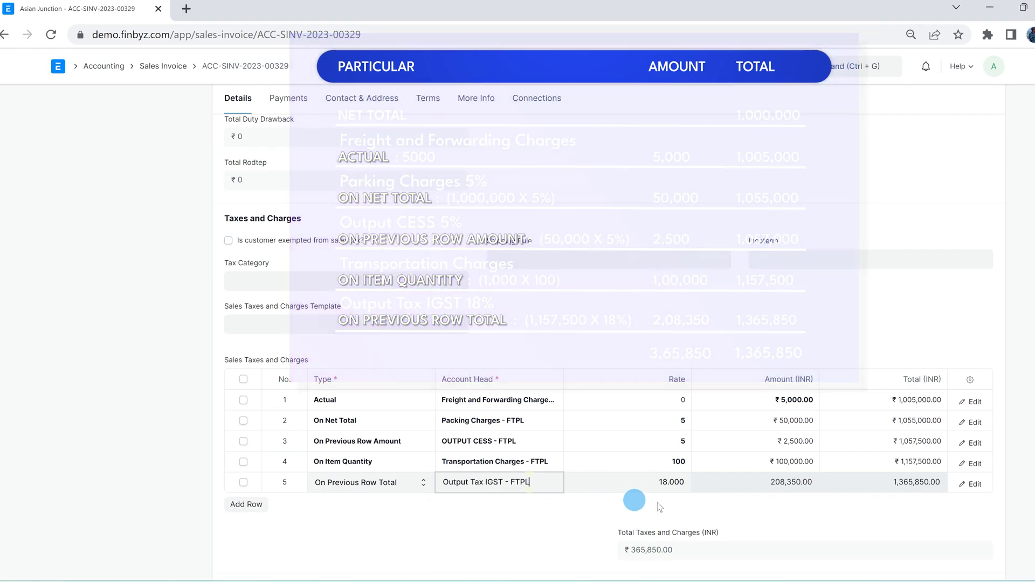
pyautogui.scroll(1, 667, 507)
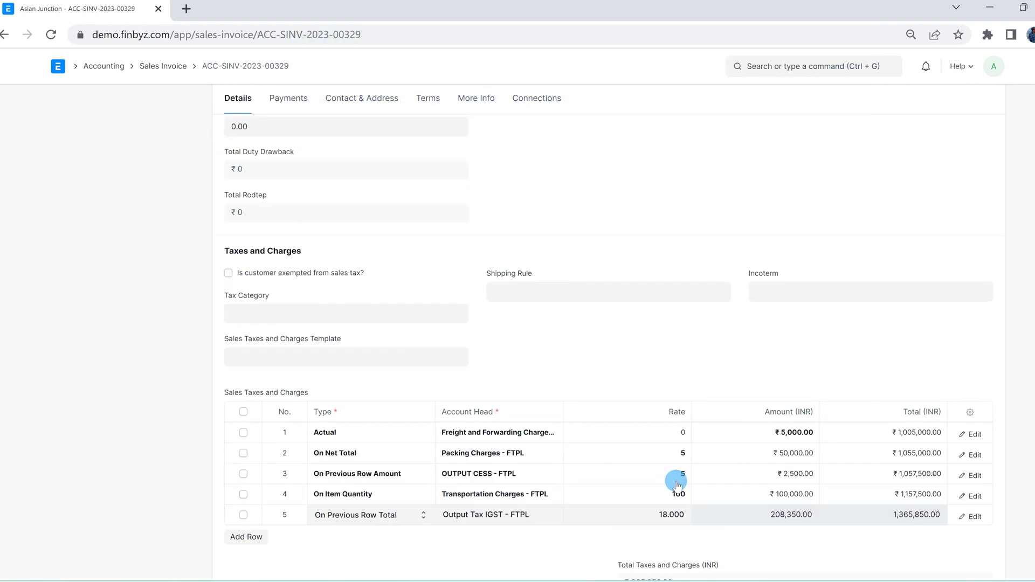
pyautogui.scroll(4, 958, 245)
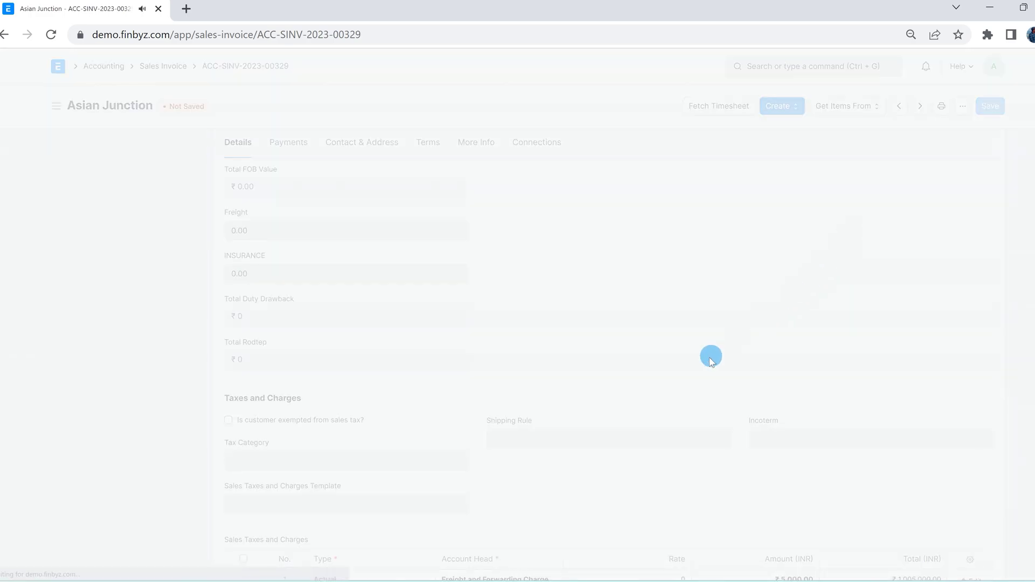
pyautogui.scroll(-4, 709, 360)
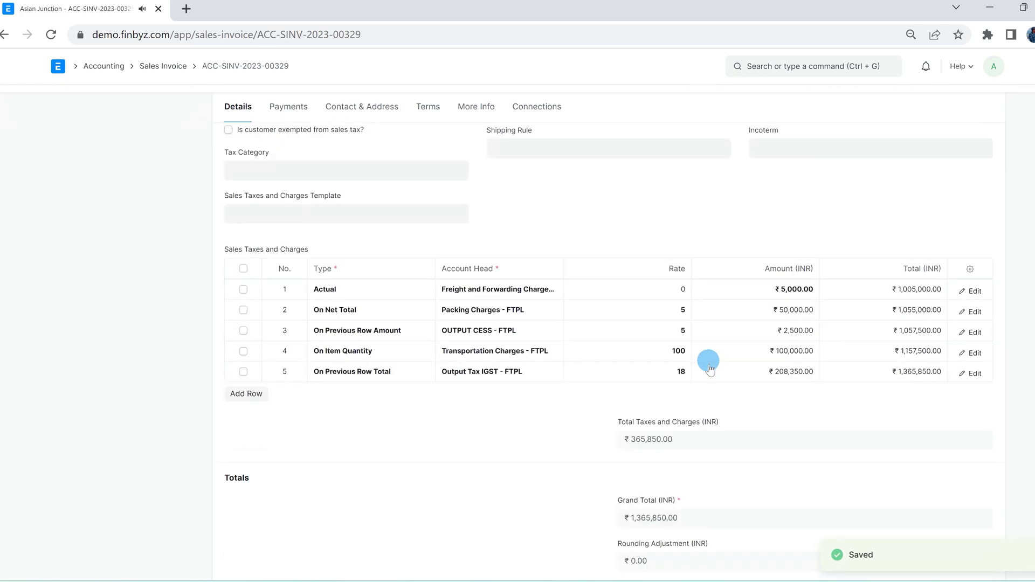
pyautogui.scroll(-1, 709, 369)
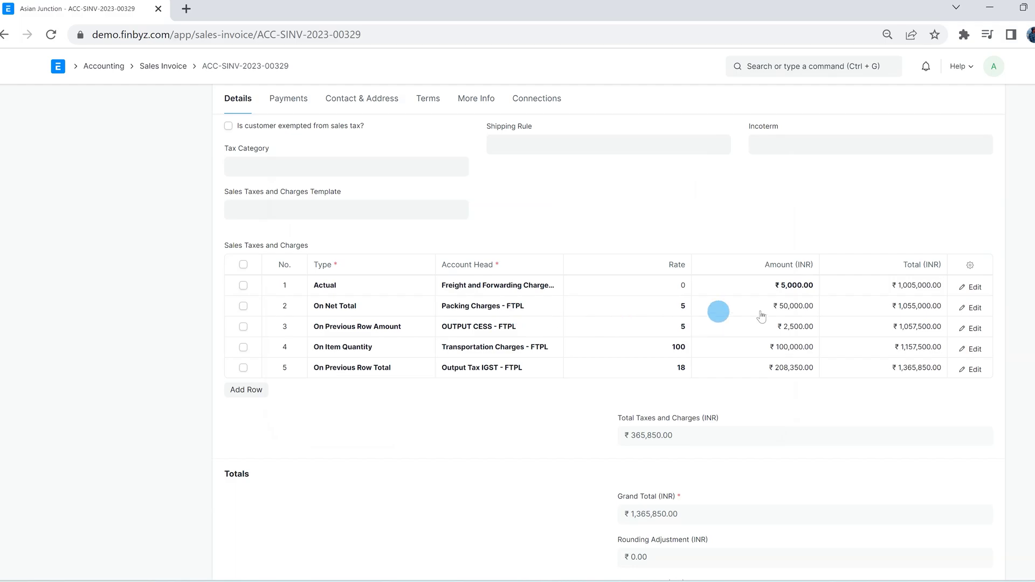
# Mark Packing Charges as included in the basic rate and save the draft invoice.
pyautogui.click(969, 309)
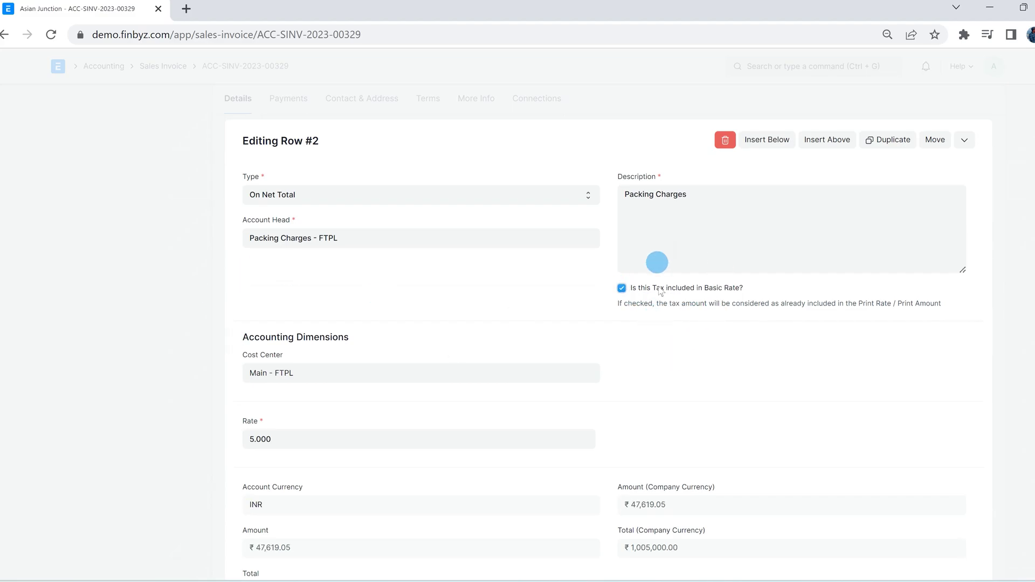
pyautogui.click(206, 284)
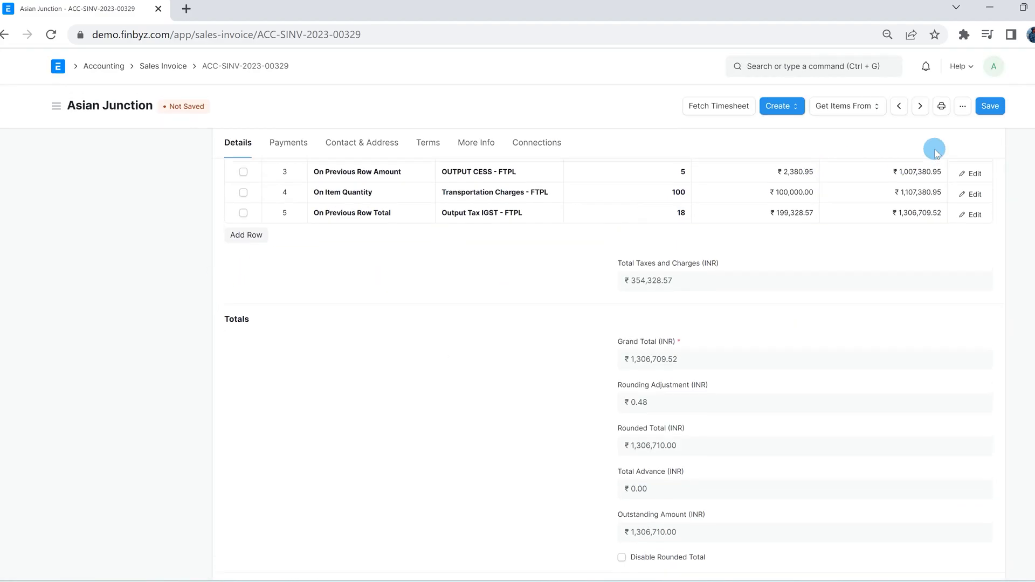
pyautogui.click(991, 110)
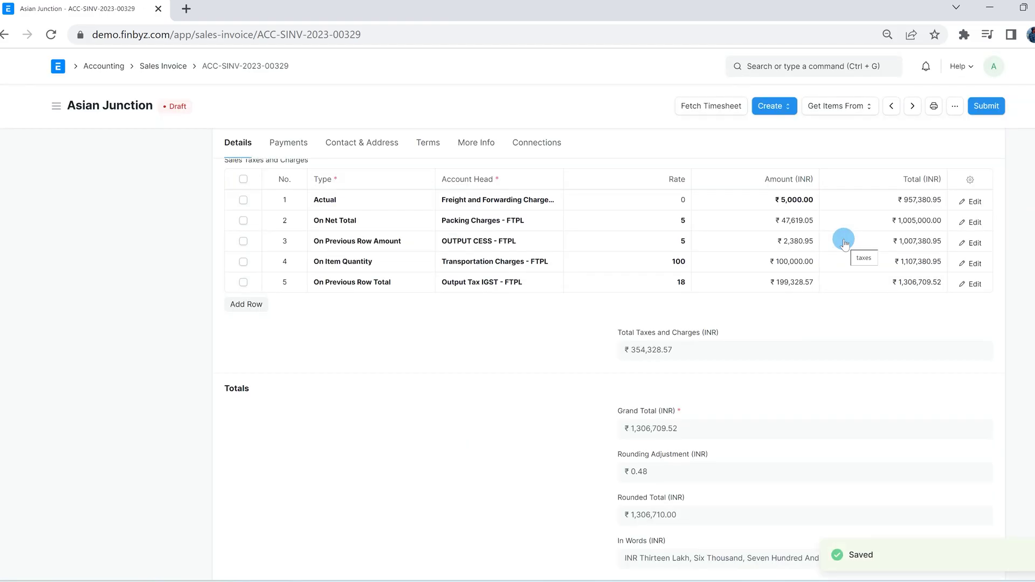